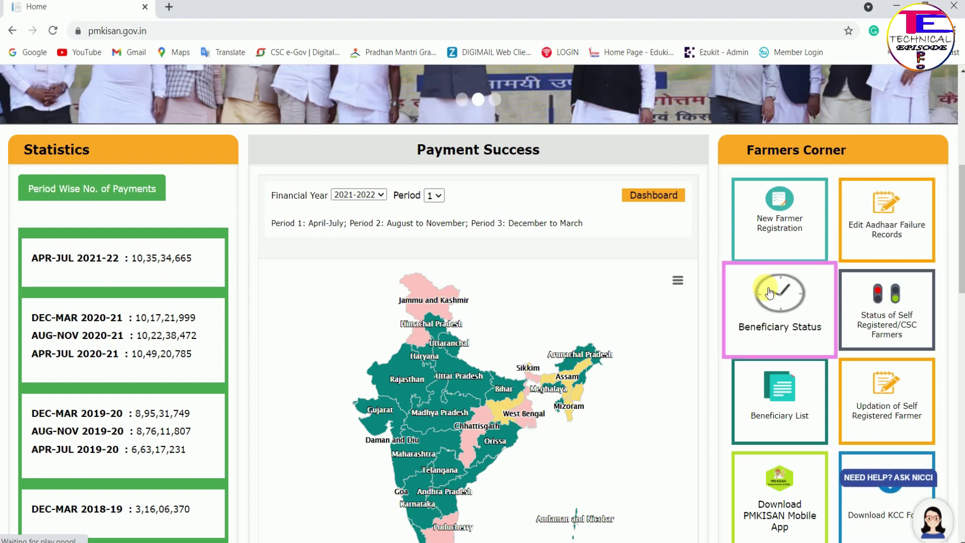
# Open the CSC Login portal from the PM-Kisan home page and highlight the CSC Dashboard and CSC User headings.
pyautogui.scroll(7, 523, 289)
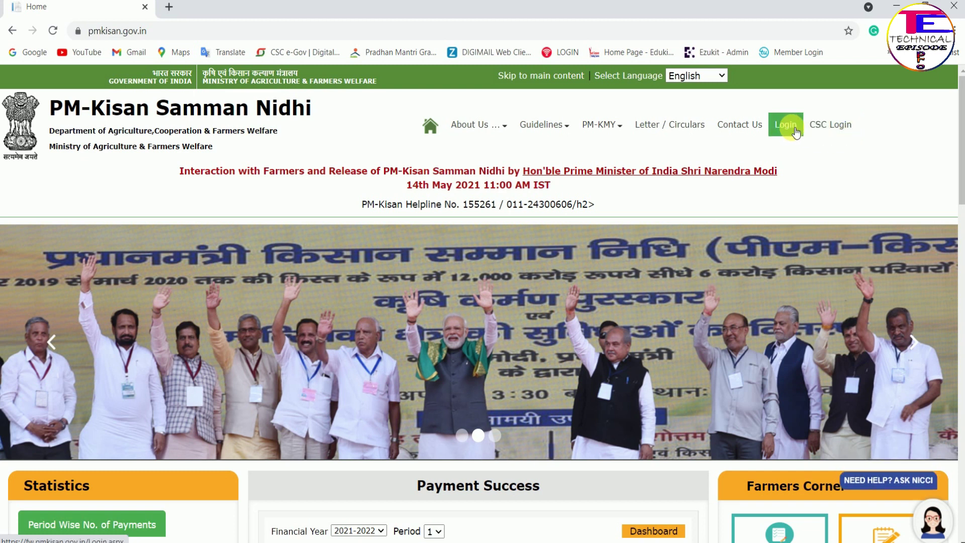
pyautogui.click(824, 126)
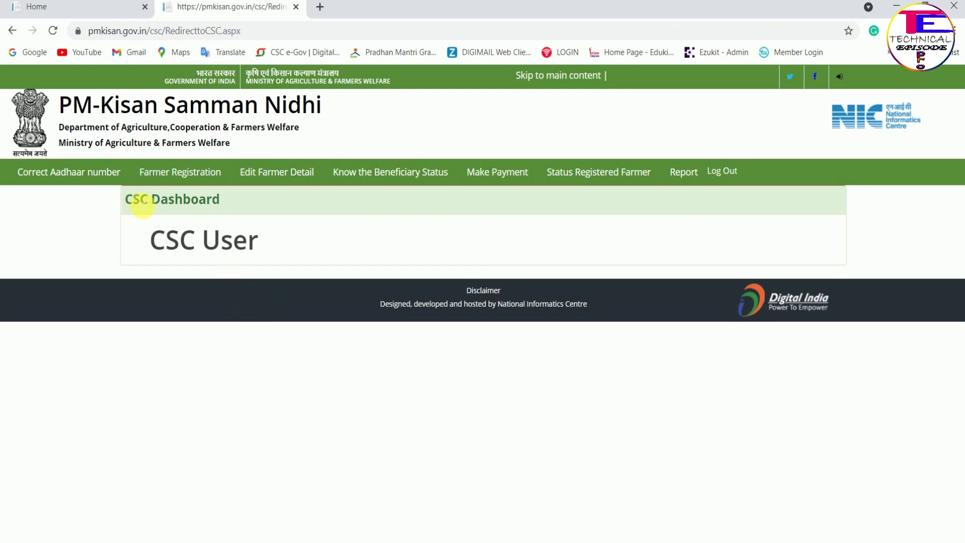
pyautogui.moveTo(130, 204); pyautogui.dragTo(233, 212)
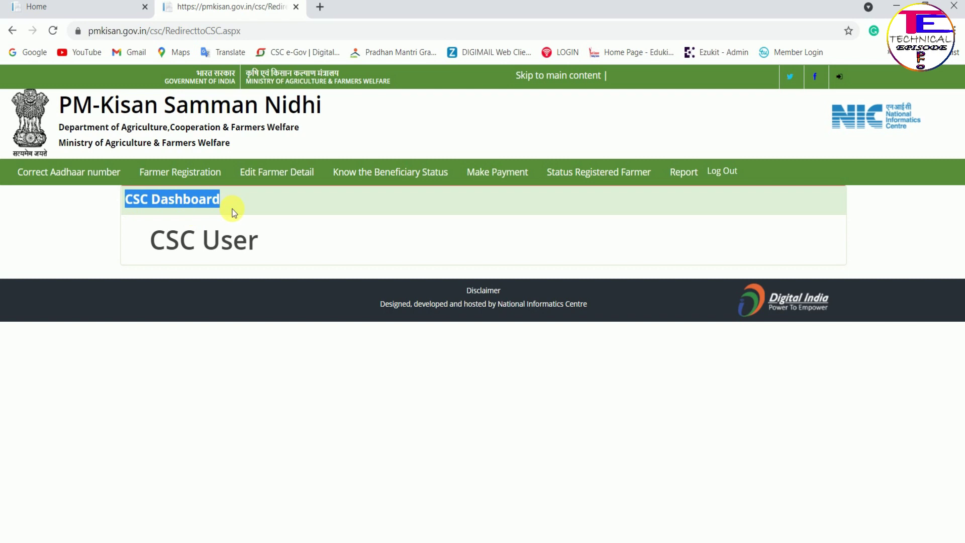
pyautogui.moveTo(146, 240); pyautogui.dragTo(263, 236)
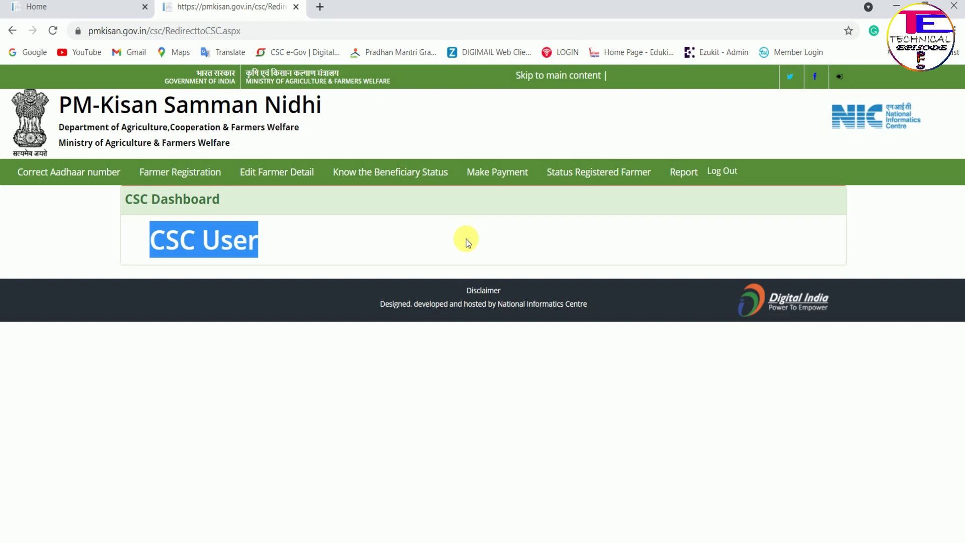
# View the Aadhaar number correction page, and open the farmer registration form in a separate browser tab.
pyautogui.click(191, 179)
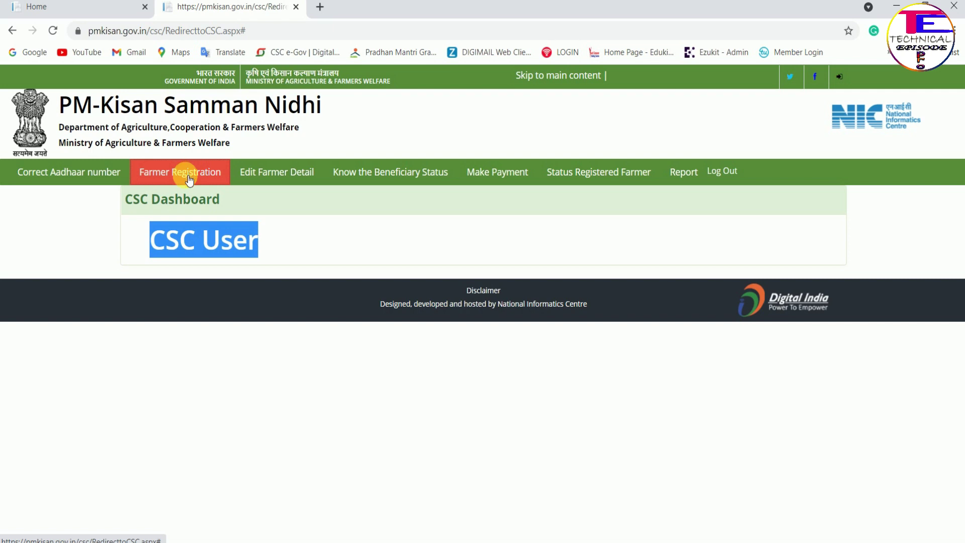
pyautogui.click(59, 172)
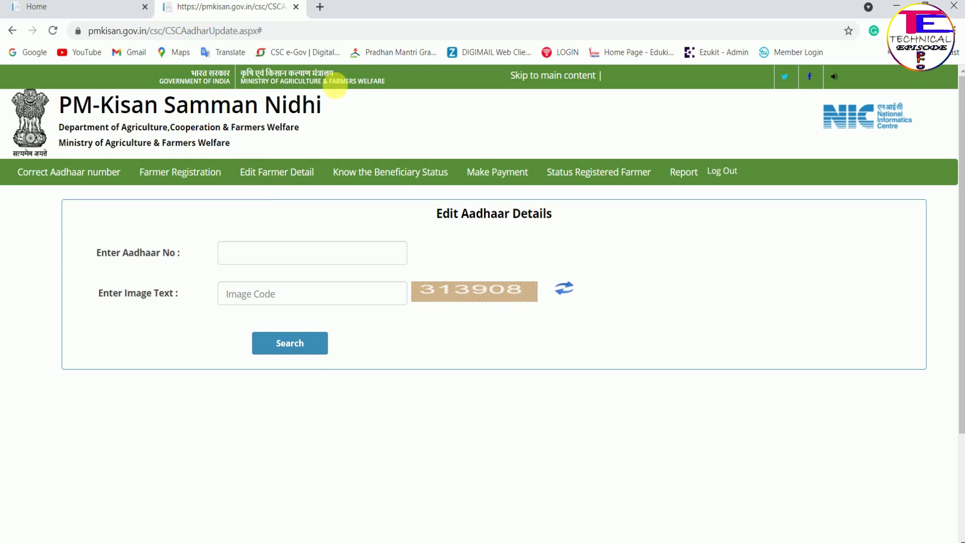
pyautogui.click(320, 9)
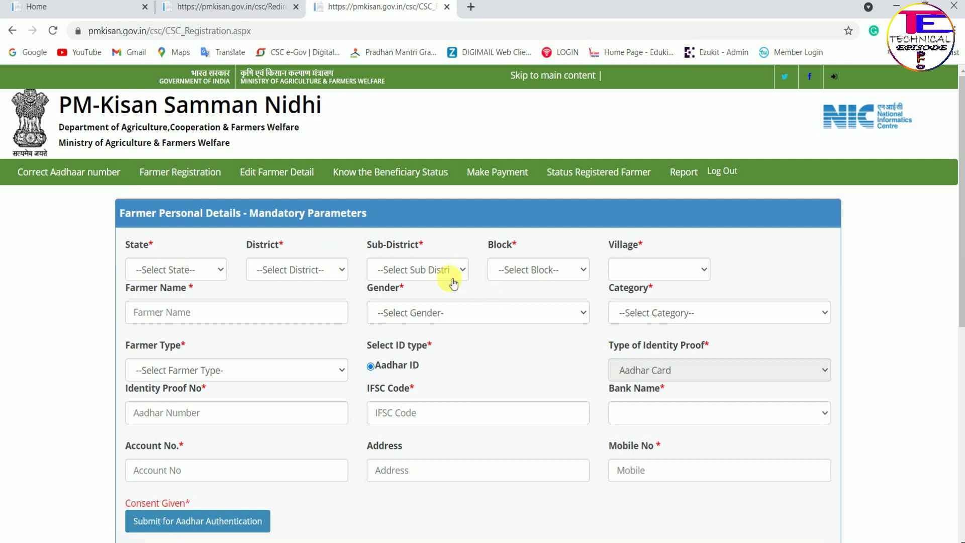
# Set the farmer's state to UTTAR PRADESH and the district to BAHRAICH in the registration form.
pyautogui.scroll(-1, 456, 234)
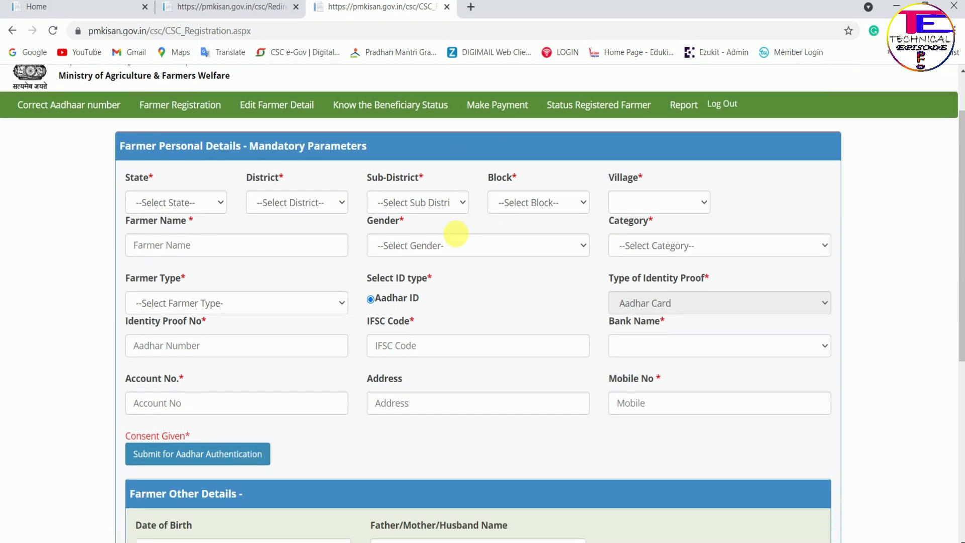
pyautogui.click(184, 203)
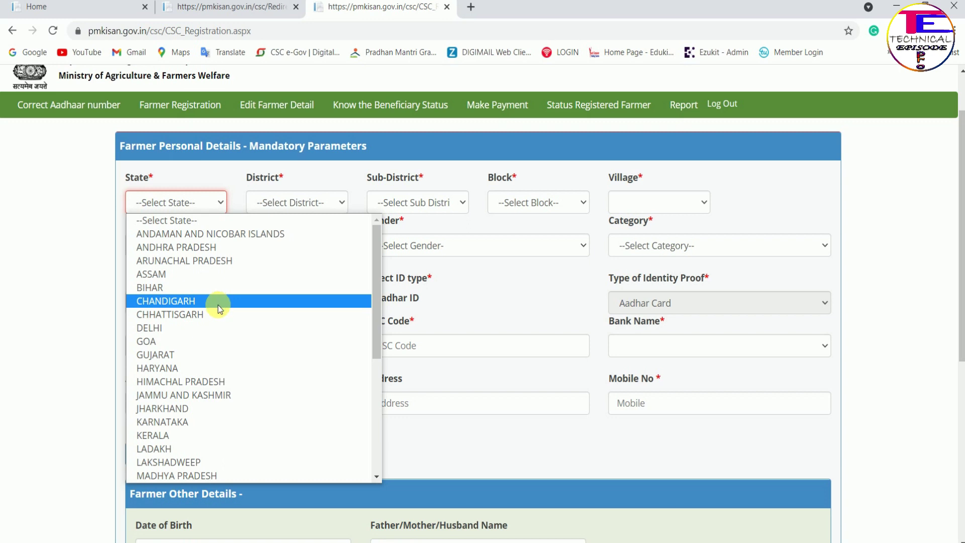
pyautogui.scroll(-5, 243, 374)
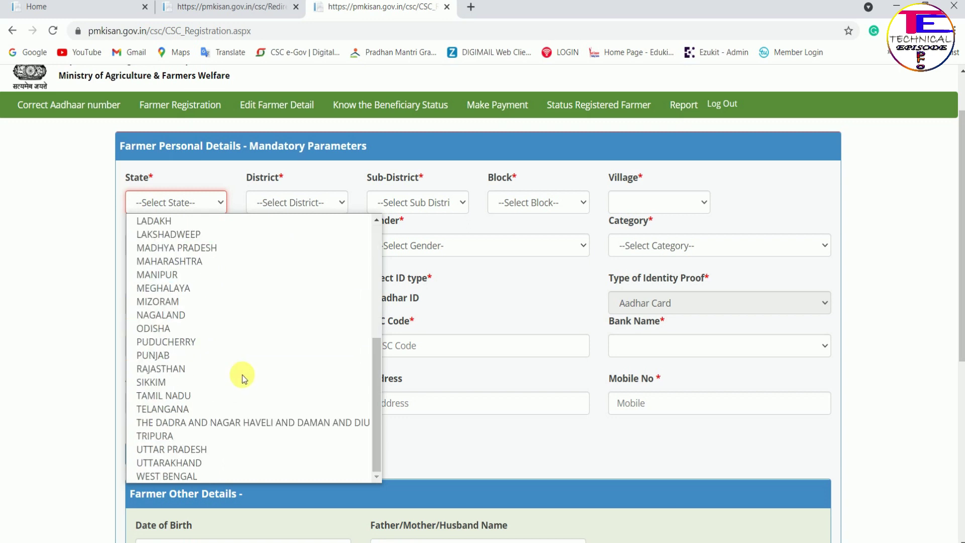
pyautogui.click(244, 454)
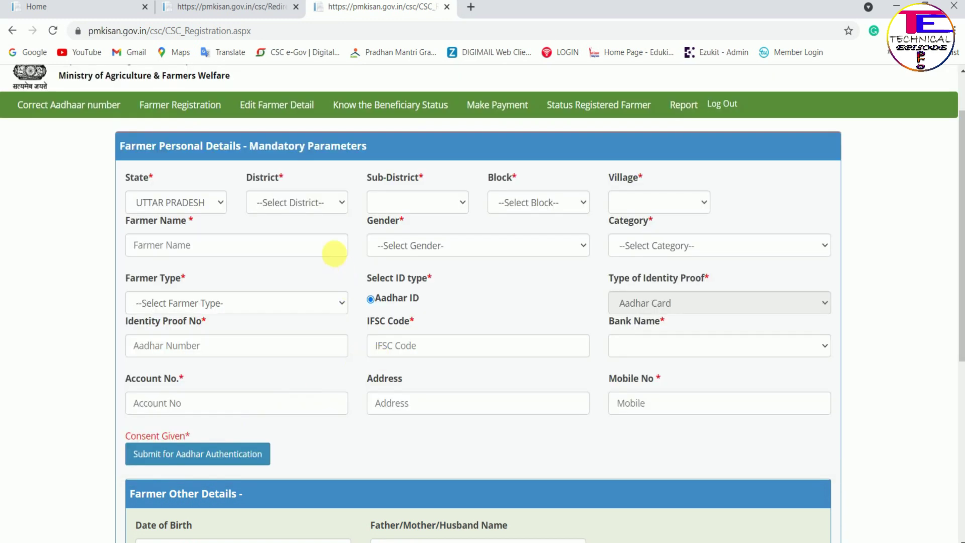
pyautogui.click(323, 203)
pyautogui.click(291, 355)
# Set the sub-district to Kaiserganj, the block to HUZOORPUR and the village to Bhkhaura Mafi - (172514).
pyautogui.click(442, 202)
pyautogui.click(437, 246)
pyautogui.click(532, 202)
pyautogui.click(527, 261)
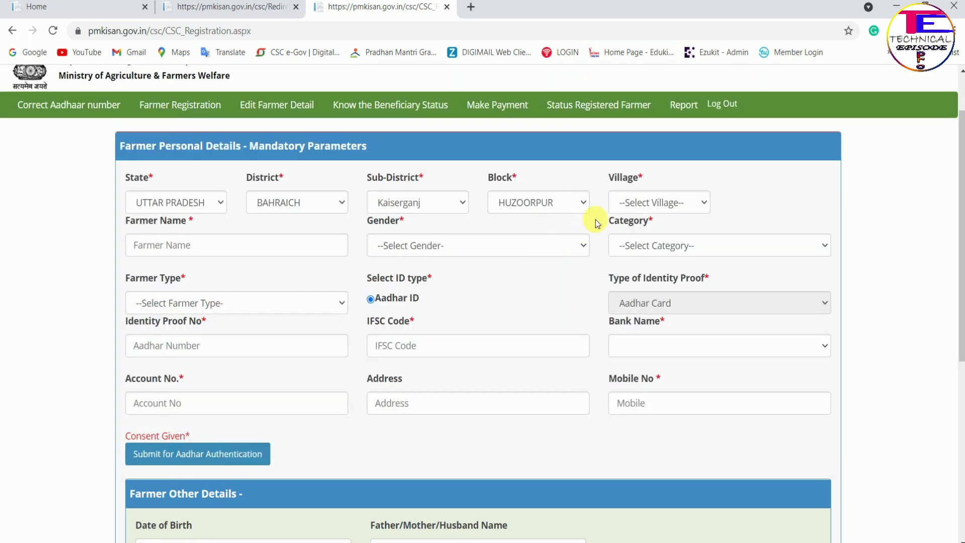
pyautogui.click(654, 202)
pyautogui.scroll(-20, 648, 362)
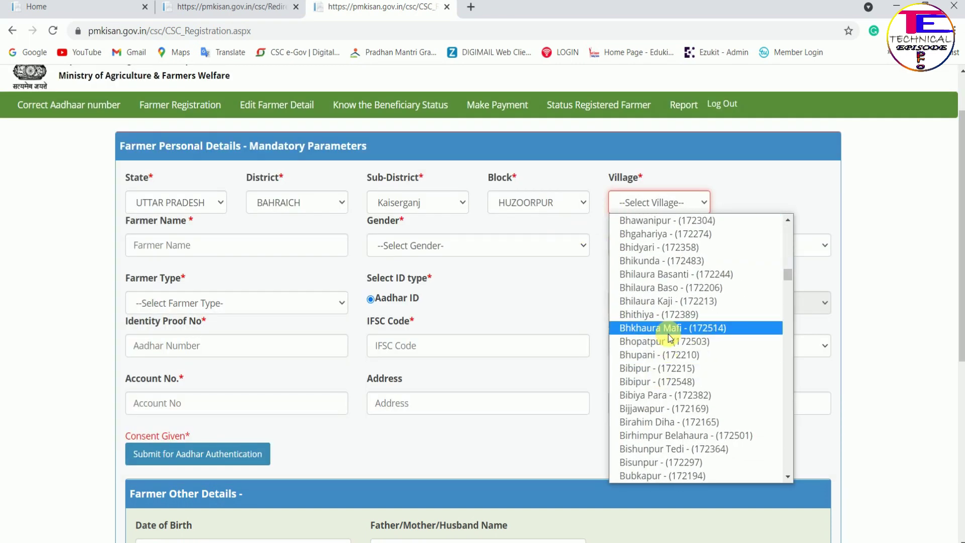
pyautogui.click(669, 334)
# Set the farmer's gender to Male and the farmer type to Small (1-2Ha), viewing the category options in between.
pyautogui.click(456, 246)
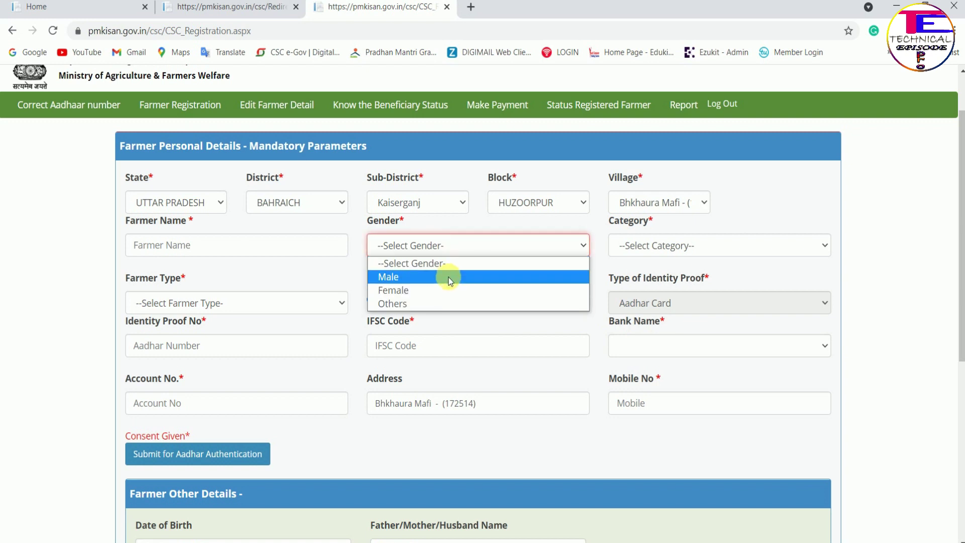
pyautogui.click(449, 275)
pyautogui.click(698, 257)
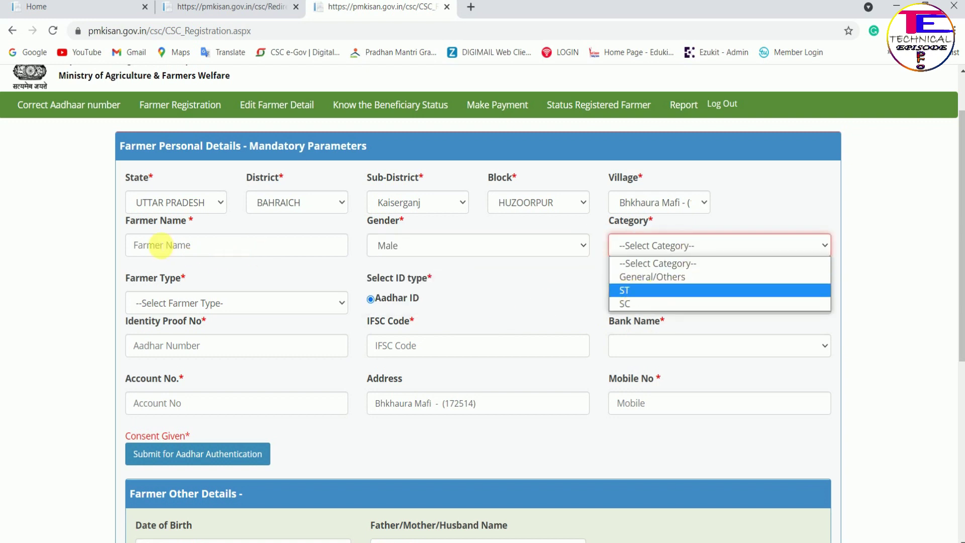
pyautogui.click(177, 304)
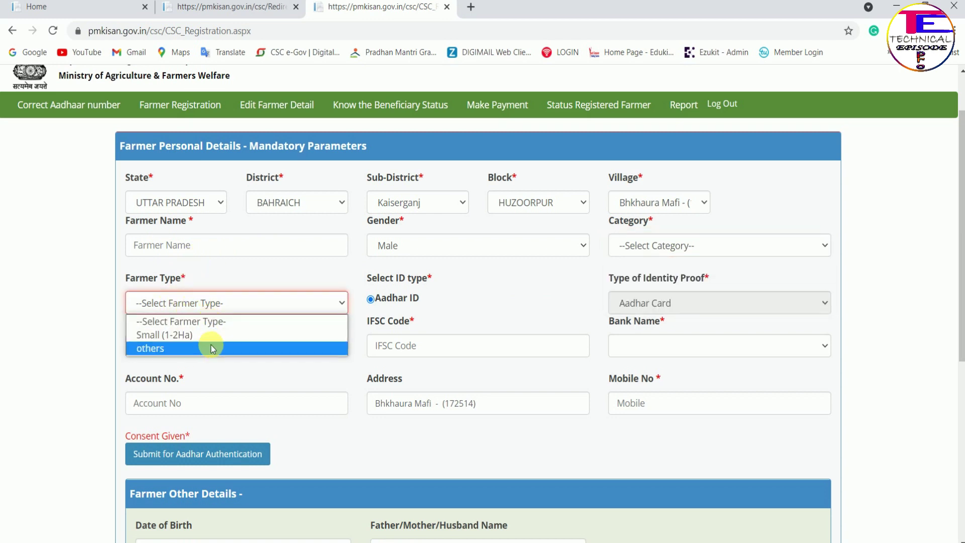
pyautogui.click(284, 332)
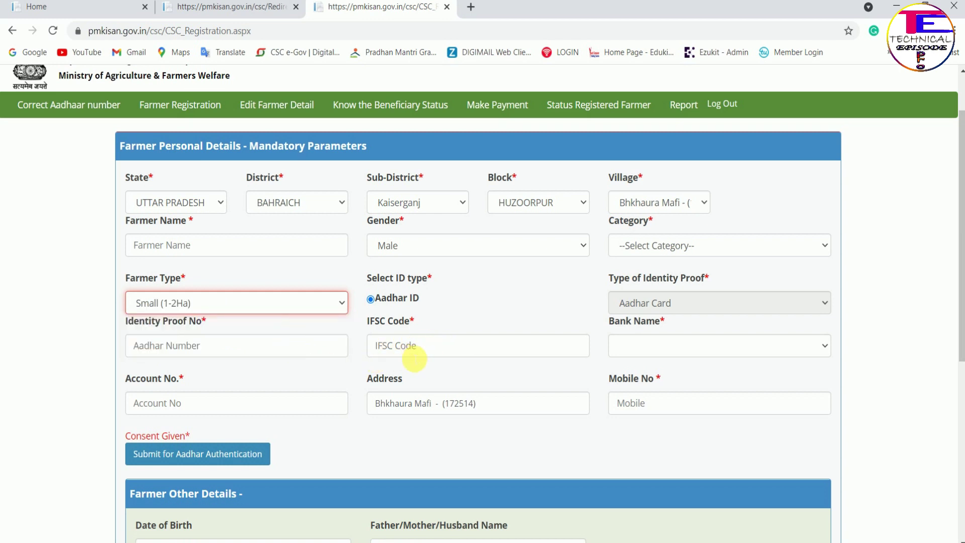
# Review the bank name options and the mobile number field of the registration form.
pyautogui.click(746, 347)
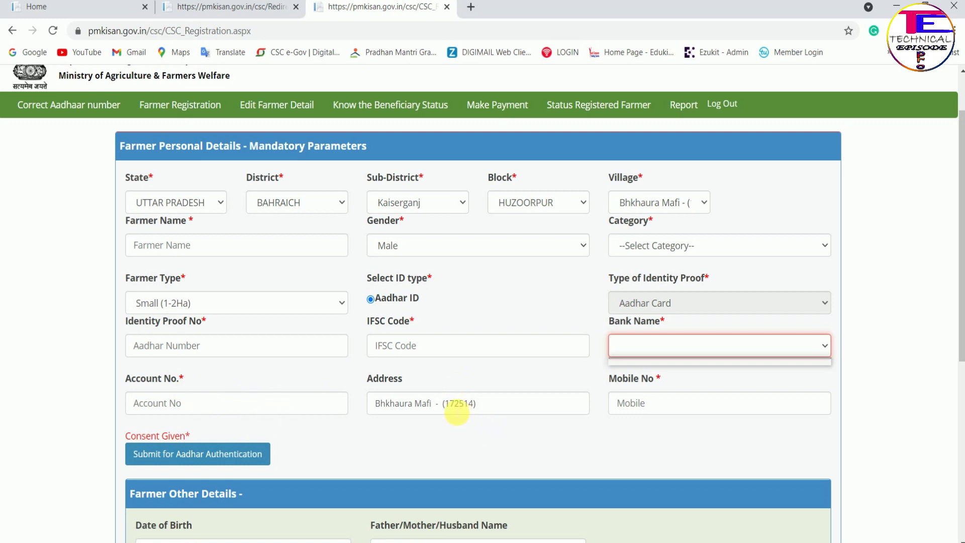
pyautogui.click(629, 416)
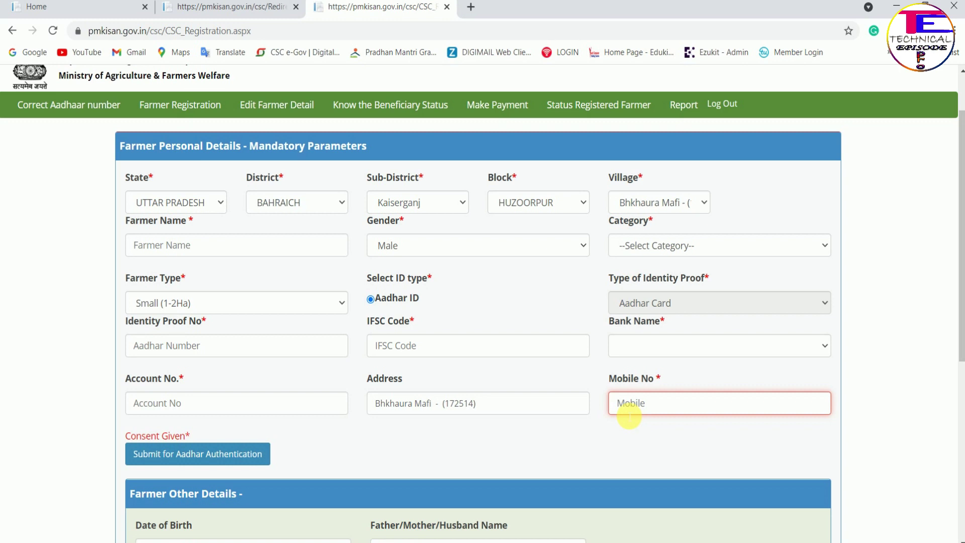
pyautogui.scroll(2, 211, 393)
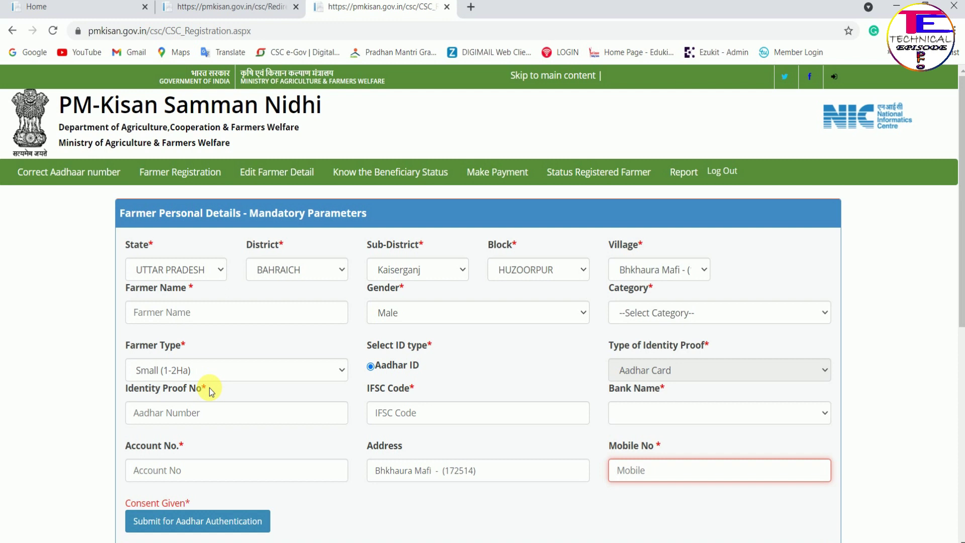
pyautogui.click(384, 387)
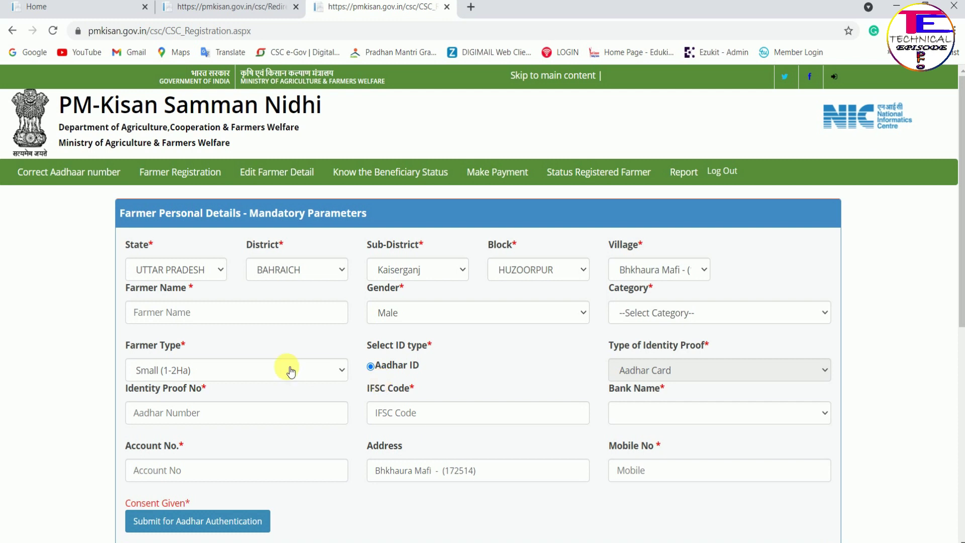
# Open the Make Payment page and place the cursor in its Aadhaar number field.
pyautogui.click(491, 180)
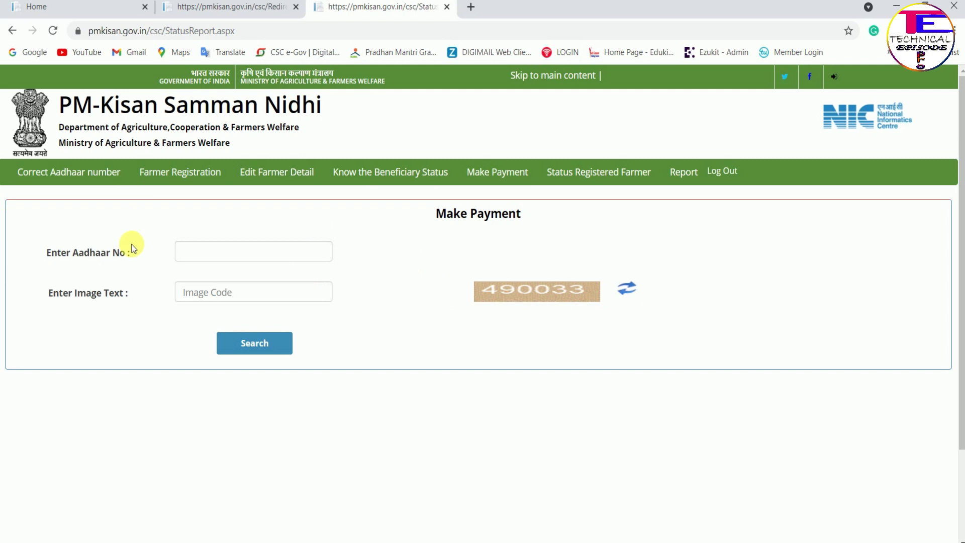
pyautogui.click(197, 248)
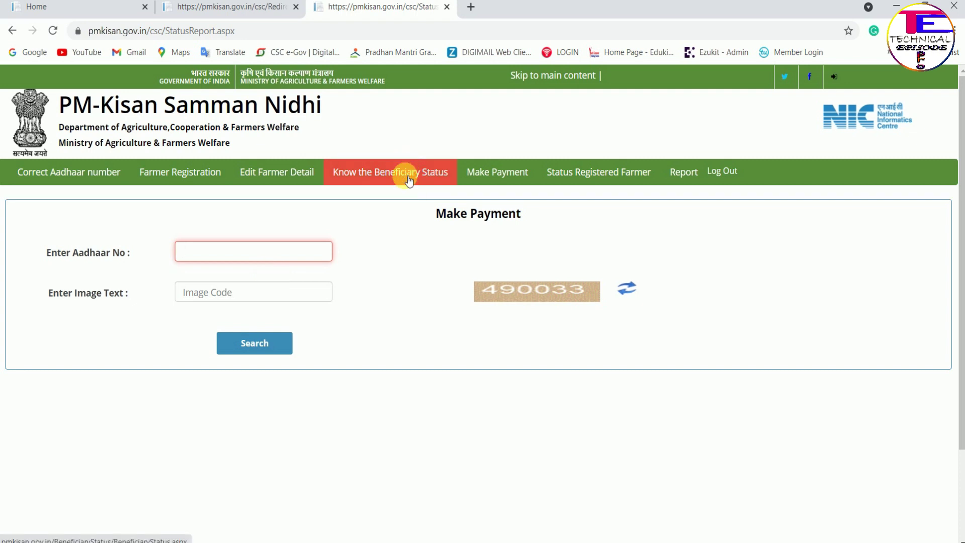
# Search Google for "csc locator" in a new tab and open the VLE Locator result from registration.csc.gov.in.
pyautogui.click(471, 7)
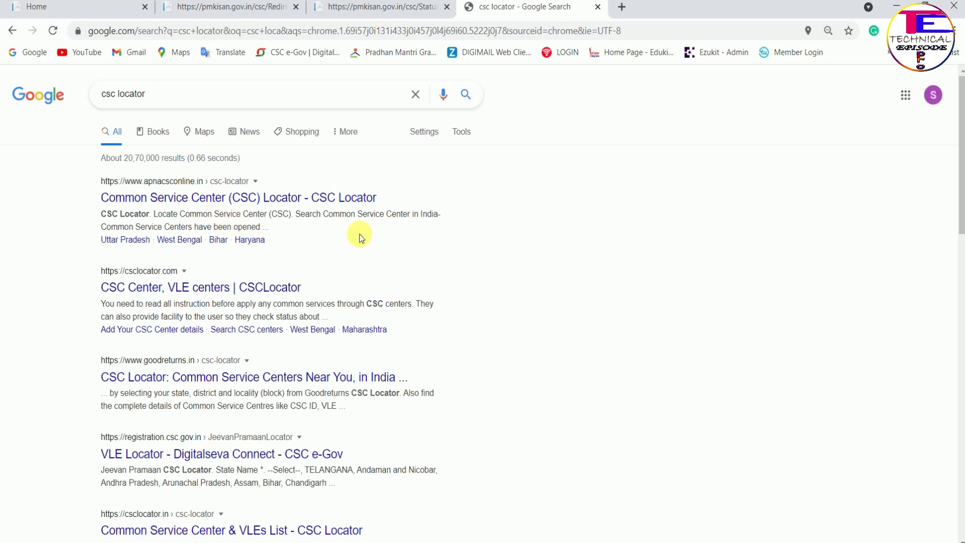
pyautogui.scroll(-3, 194, 191)
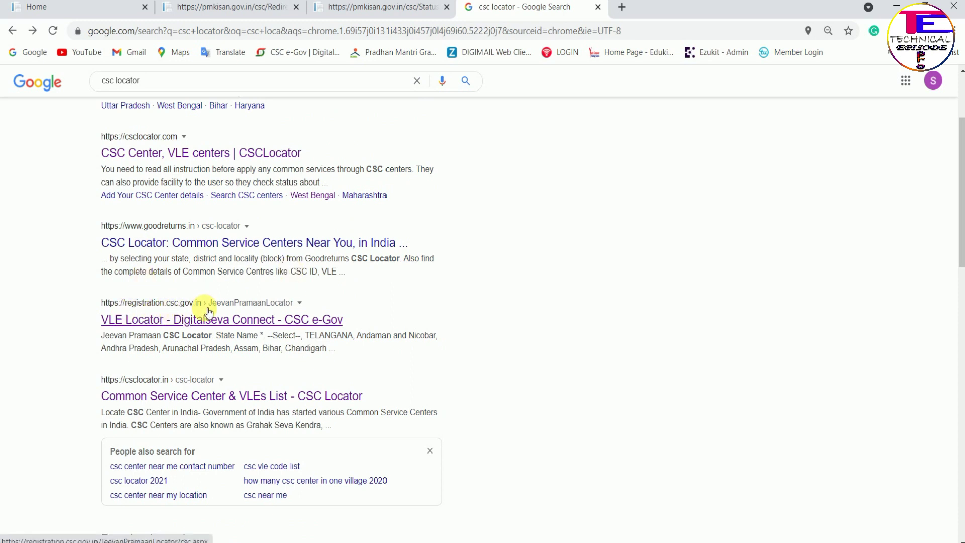
pyautogui.click(234, 325)
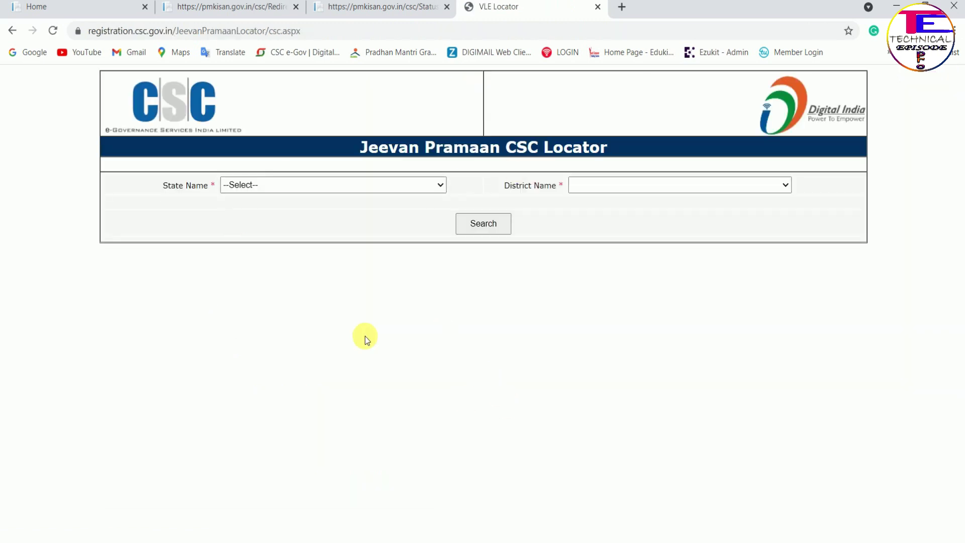
# Search the Jeevan Pramaan CSC Locator for centres in West Bengal's MURSHIDABAD district.
pyautogui.click(373, 191)
pyautogui.scroll(-7, 348, 252)
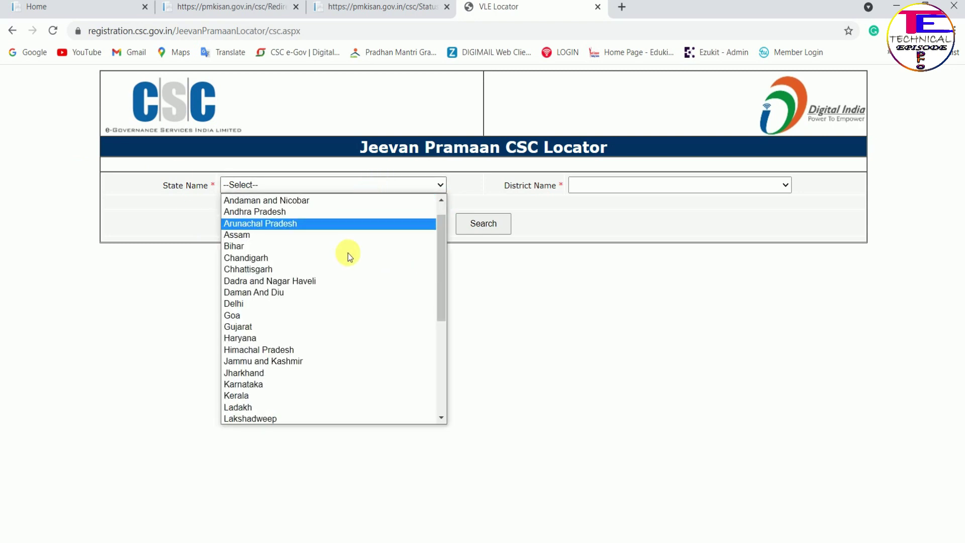
pyautogui.click(354, 417)
pyautogui.click(609, 184)
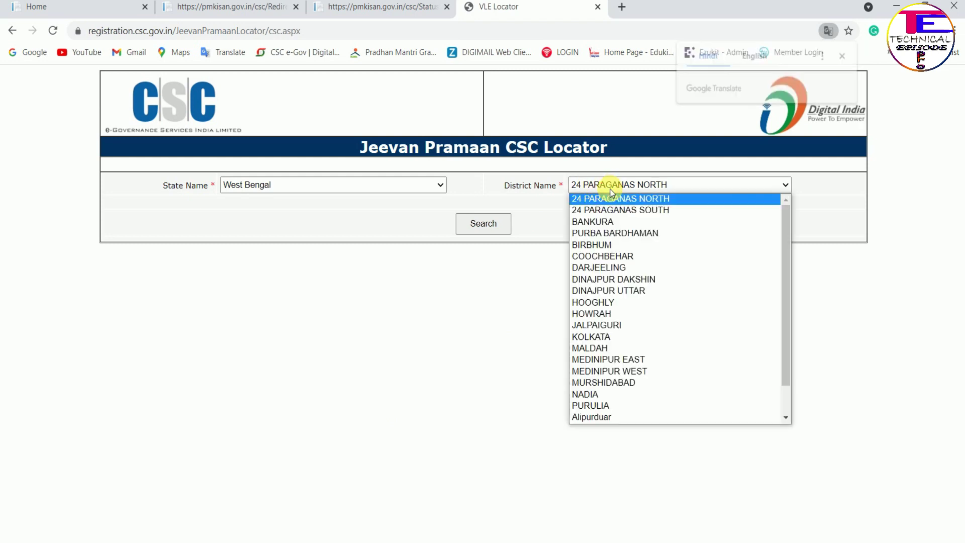
pyautogui.scroll(-1, 703, 392)
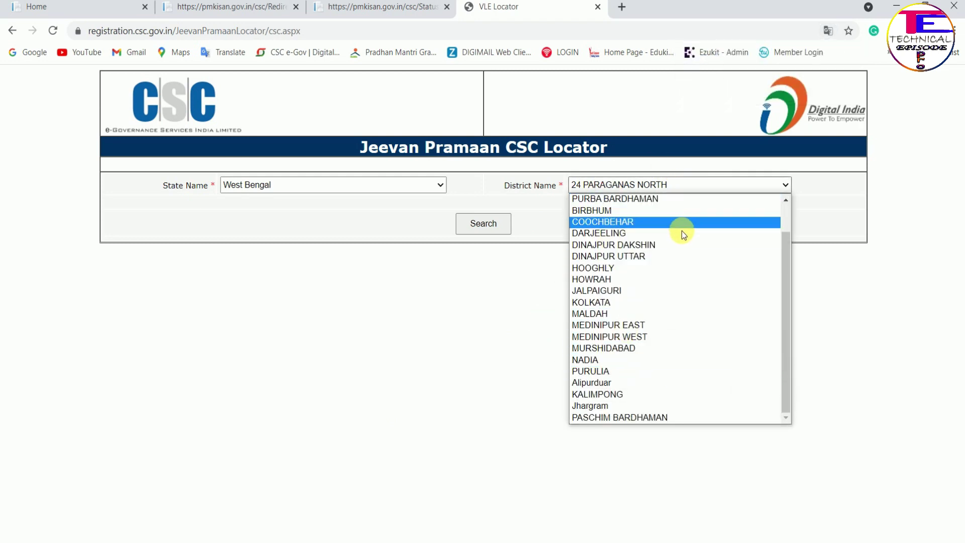
pyautogui.click(702, 352)
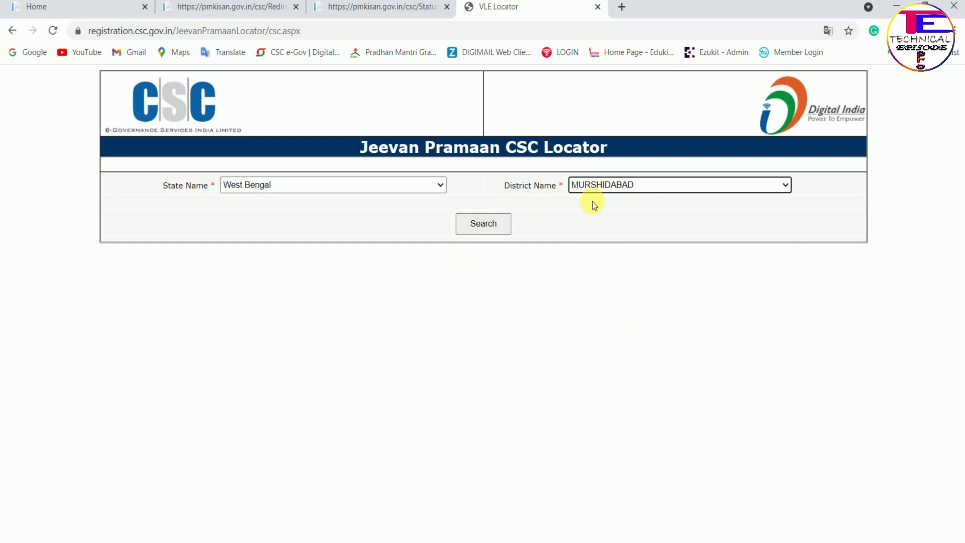
pyautogui.click(472, 225)
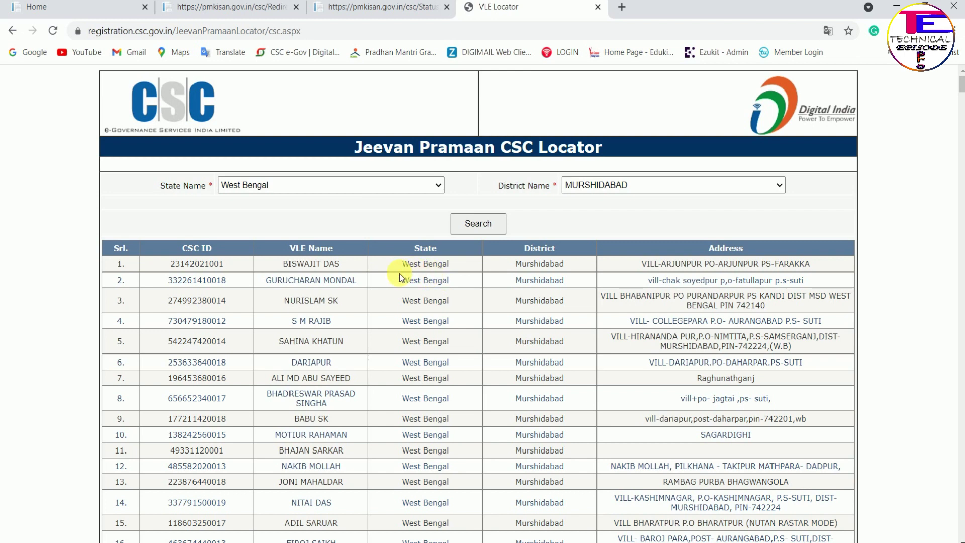
# Examine the list of centres and highlight the CSC ID, VLE name and address of the first entry.
pyautogui.scroll(-8, 402, 274)
pyautogui.scroll(8, 397, 279)
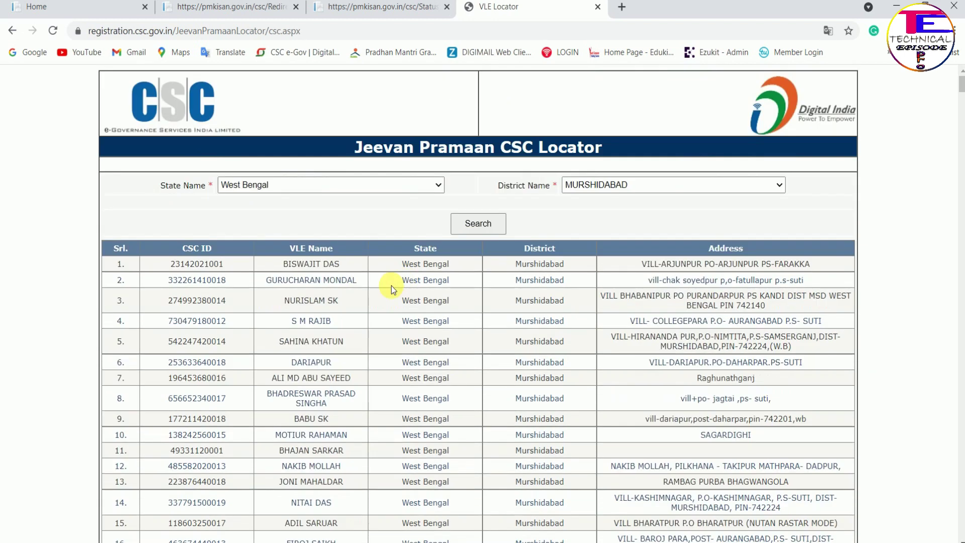
pyautogui.moveTo(169, 264); pyautogui.dragTo(224, 266)
pyautogui.moveTo(281, 262); pyautogui.dragTo(347, 264)
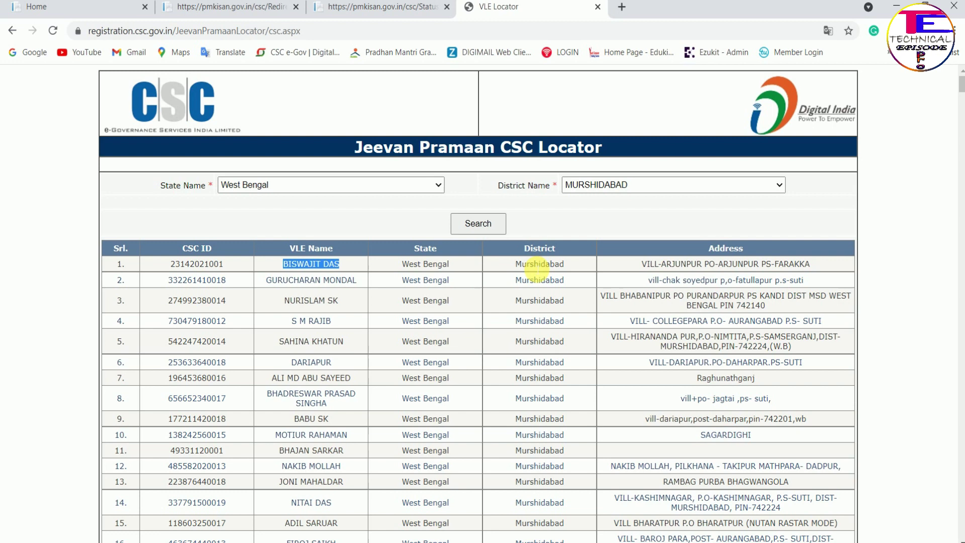
pyautogui.moveTo(640, 262); pyautogui.dragTo(816, 268)
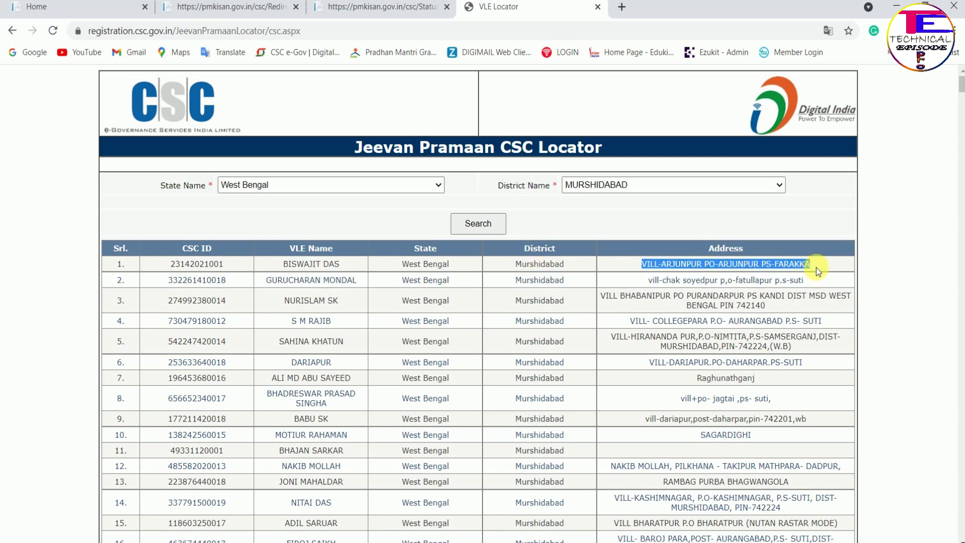